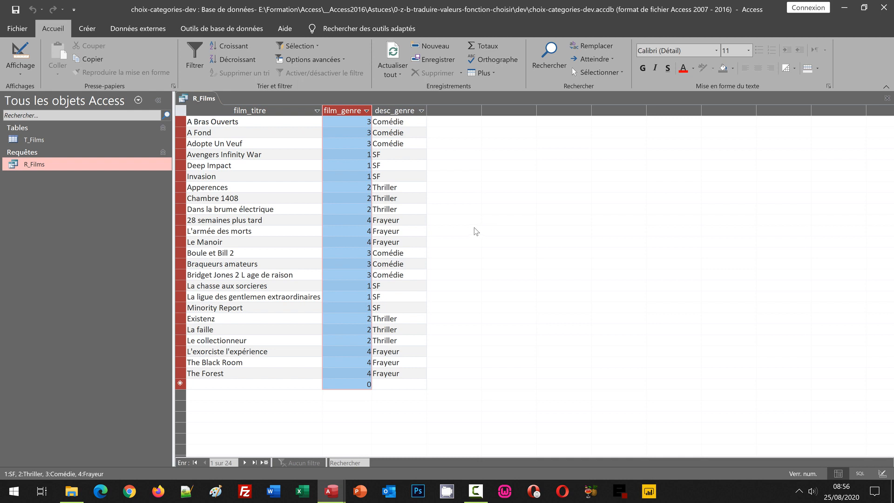
# Compare the film_genre codes with the desc_genre labels in the R_Films query results.
pyautogui.click(399, 111)
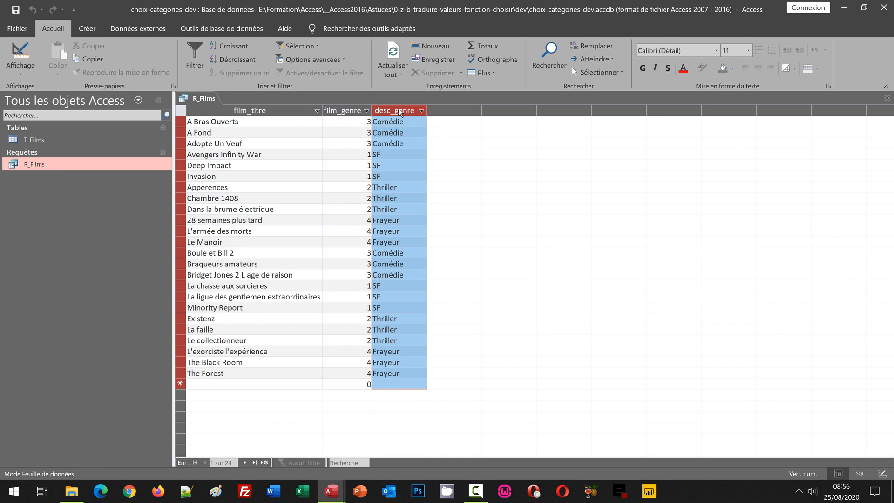
pyautogui.click(343, 112)
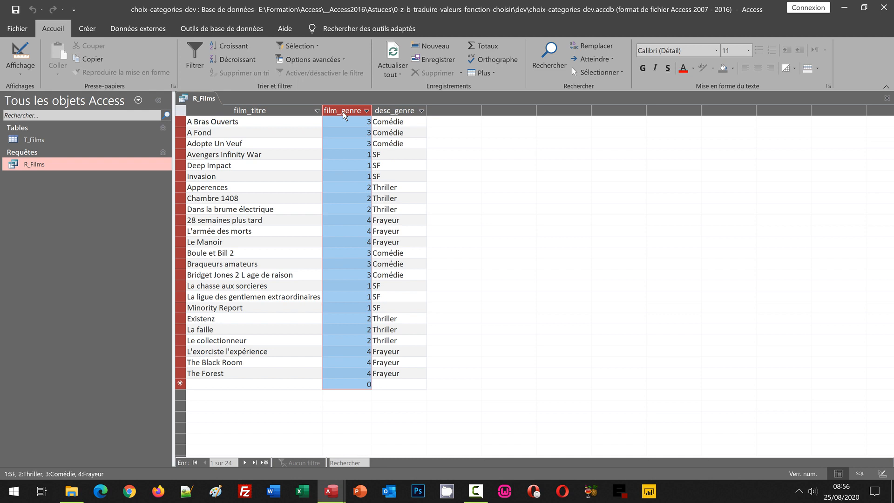
pyautogui.click(396, 112)
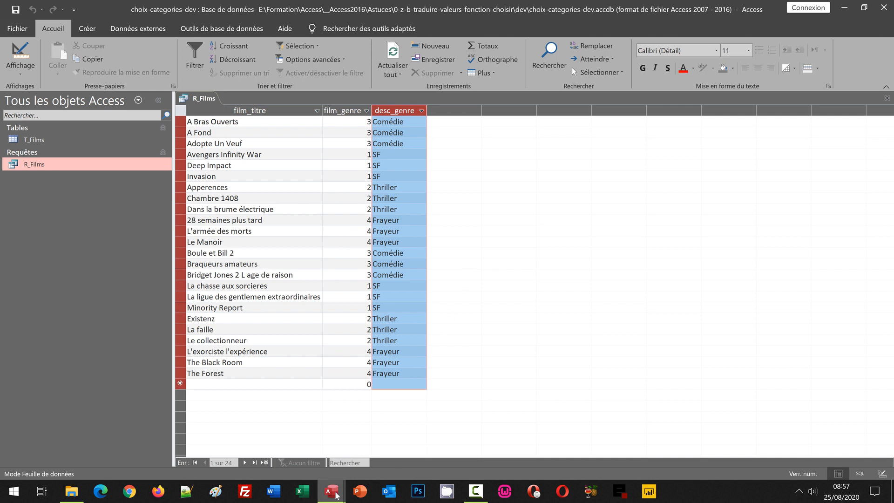
# Switch to the choix-categories database and open the T_Films table to examine its film_titre and film_genre columns.
pyautogui.moveTo(337, 495)
pyautogui.click(394, 438)
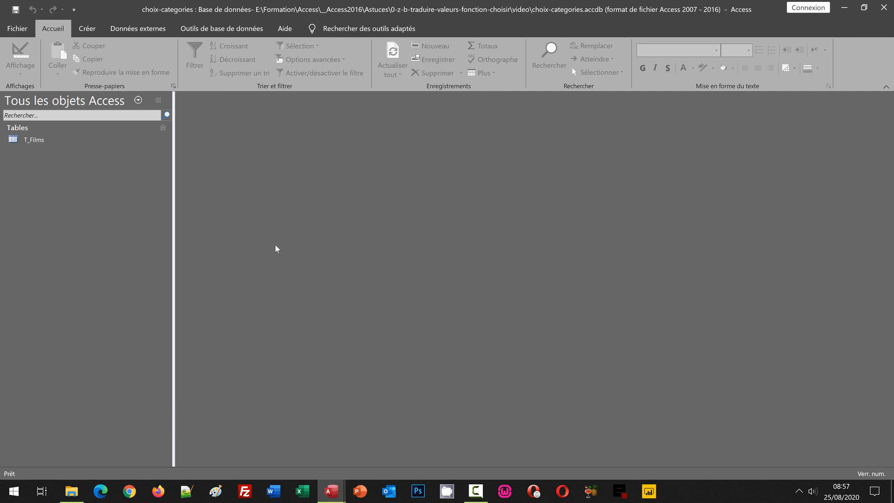
pyautogui.doubleClick(36, 142)
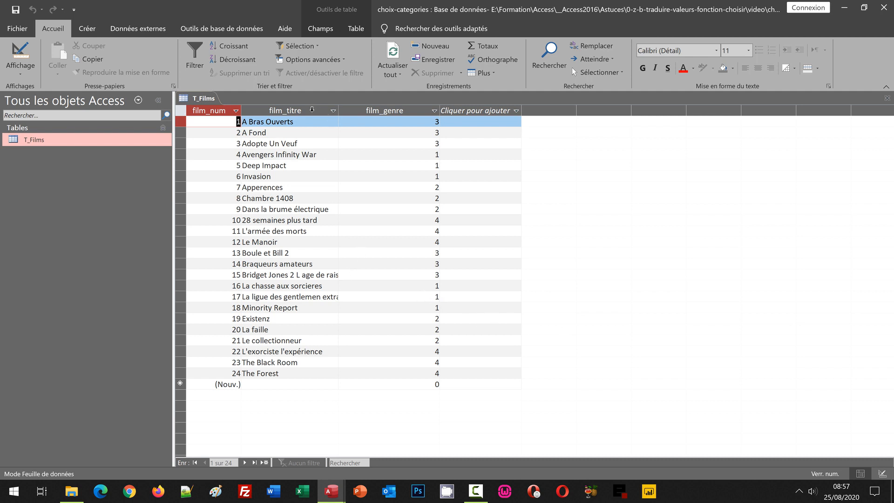
pyautogui.click(314, 112)
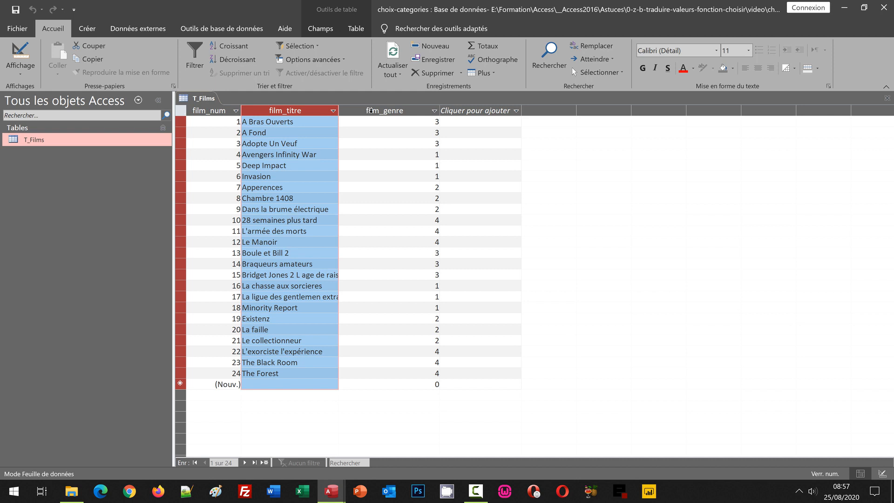
pyautogui.click(385, 111)
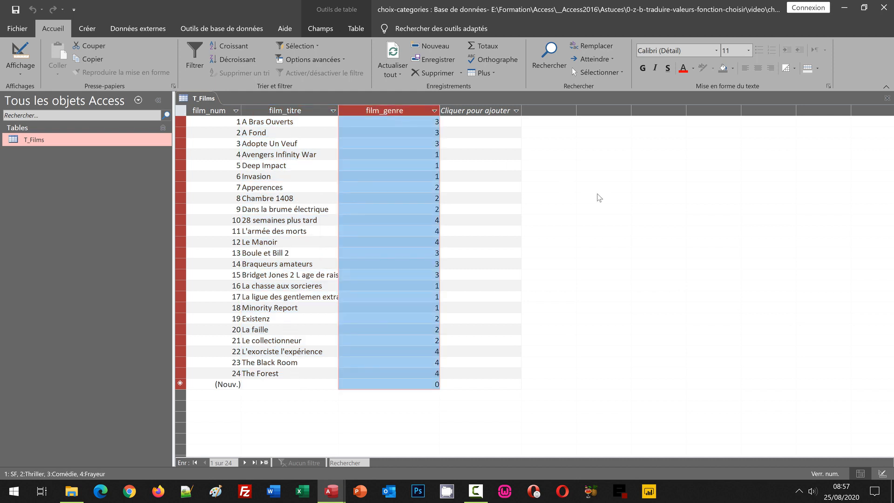
# Examine the film_genre field's data type, size and description in the T_Films table design, and close the table.
pyautogui.click(21, 76)
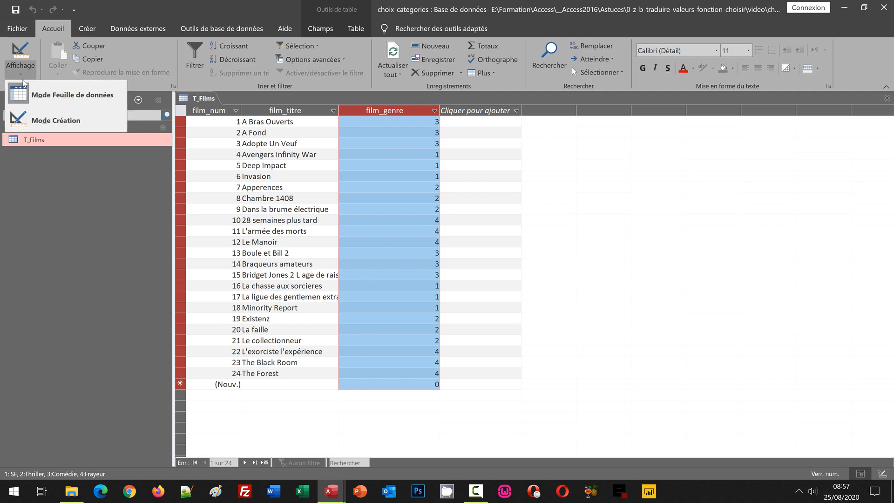
pyautogui.click(38, 122)
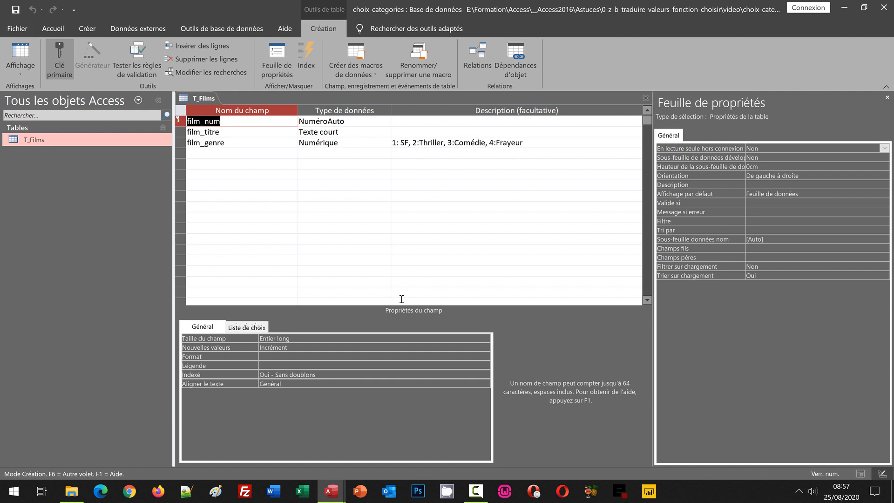
pyautogui.click(242, 141)
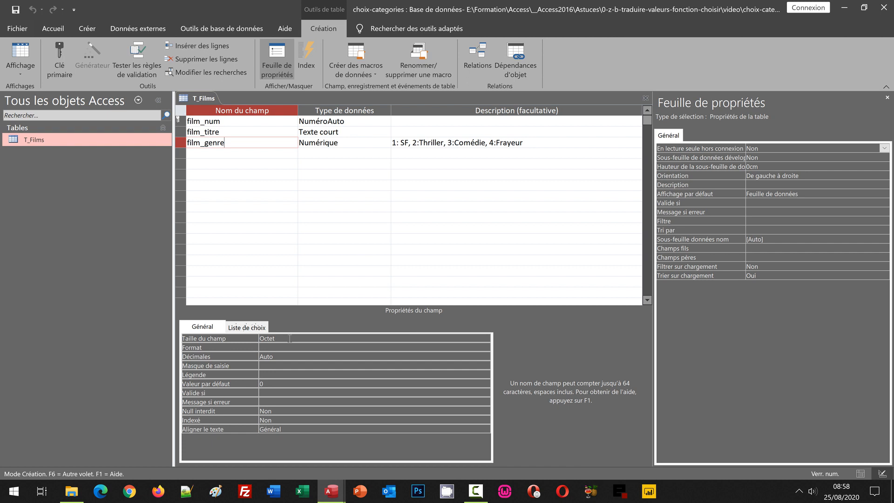
pyautogui.click(428, 142)
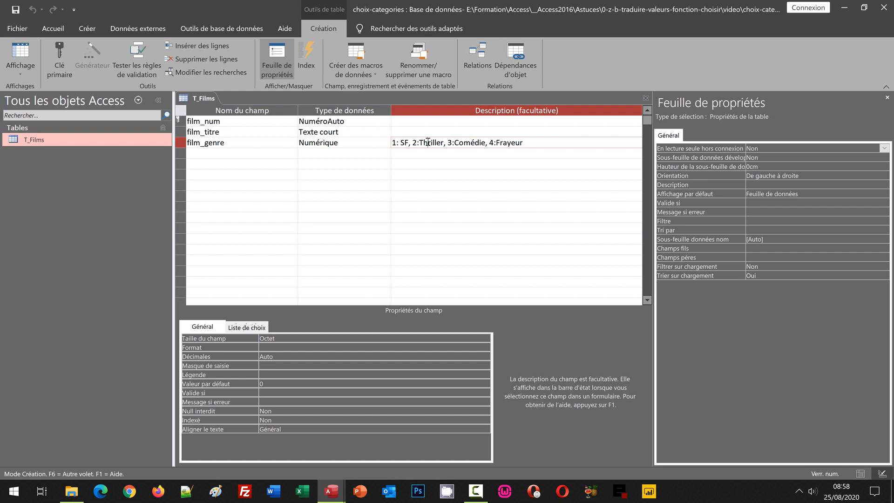
pyautogui.click(248, 140)
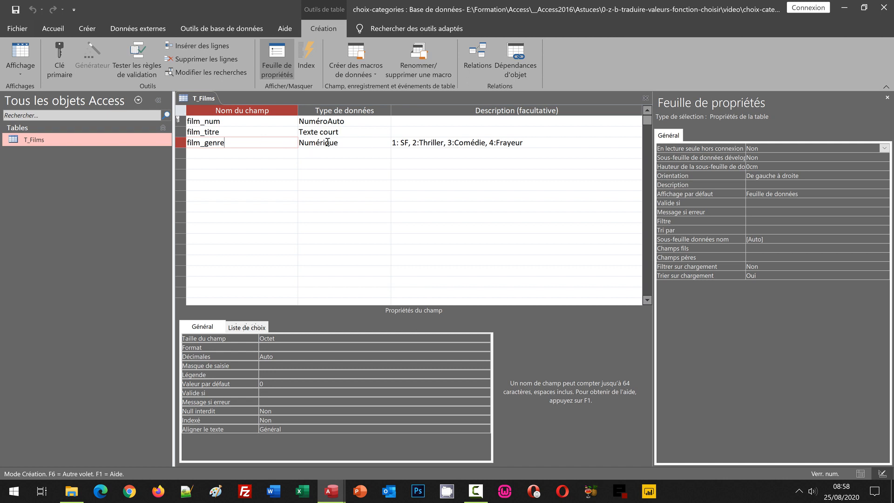
pyautogui.click(645, 98)
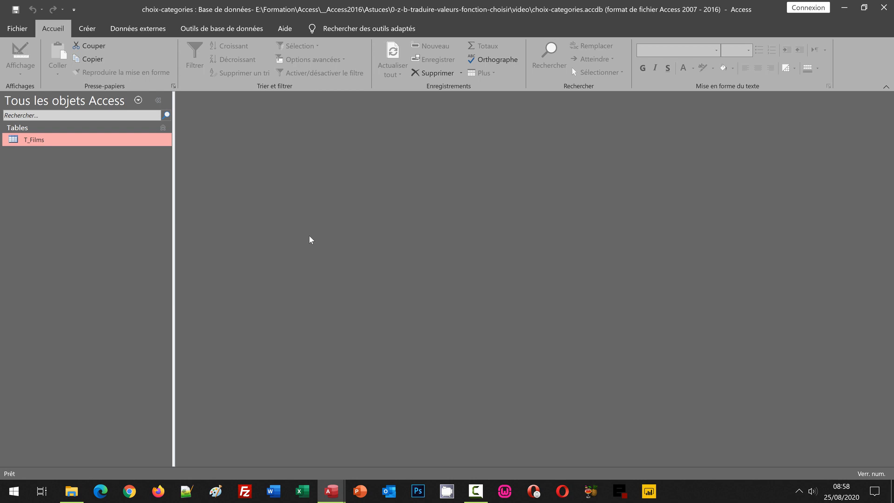
# Create a new query in design view, add the T_Films table to it and move its field list lower.
pyautogui.click(81, 29)
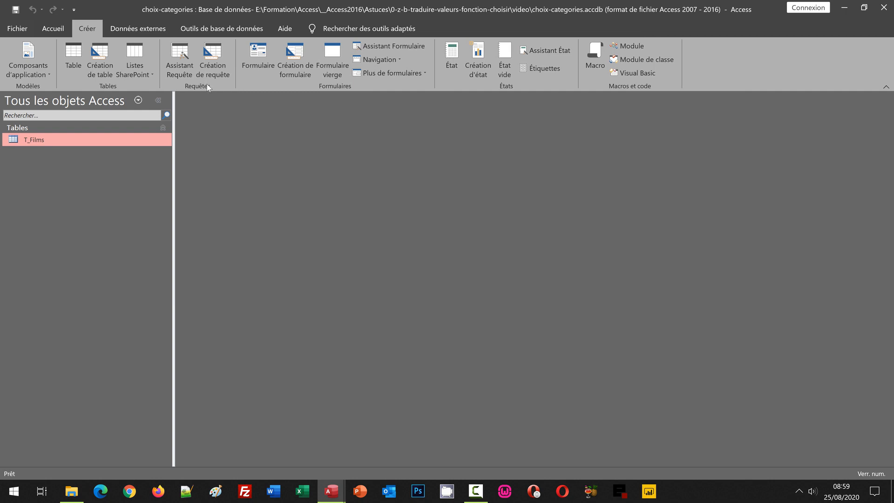
pyautogui.click(213, 65)
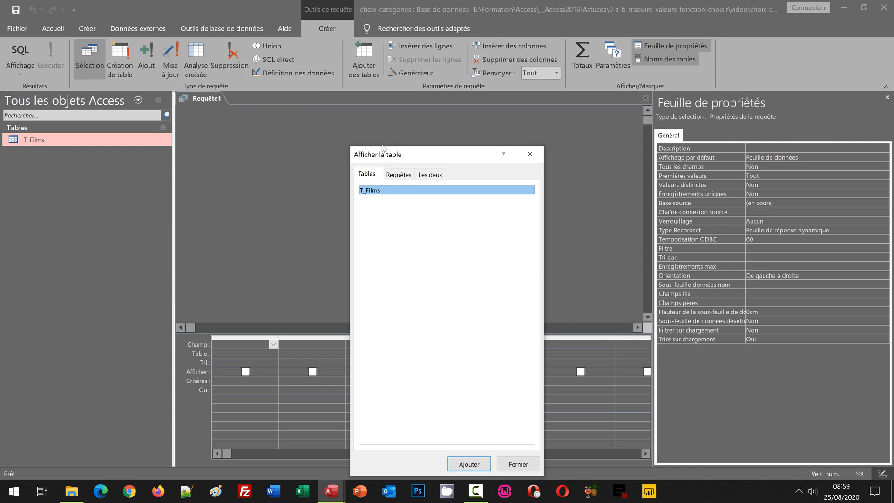
pyautogui.moveTo(391, 152); pyautogui.dragTo(288, 64)
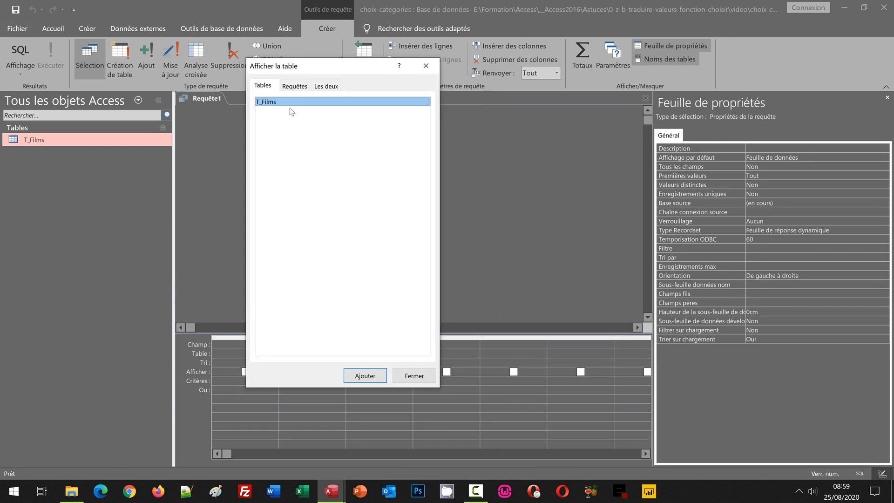
pyautogui.click(365, 376)
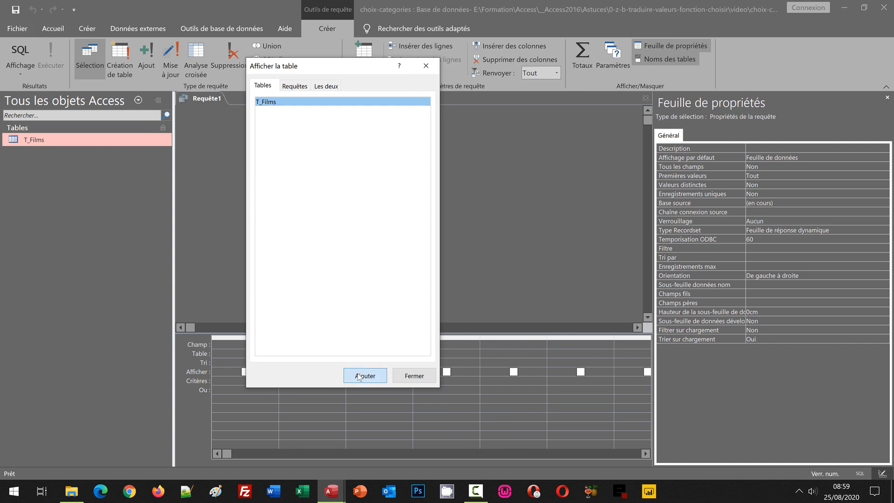
pyautogui.click(414, 375)
pyautogui.moveTo(237, 118); pyautogui.dragTo(239, 233)
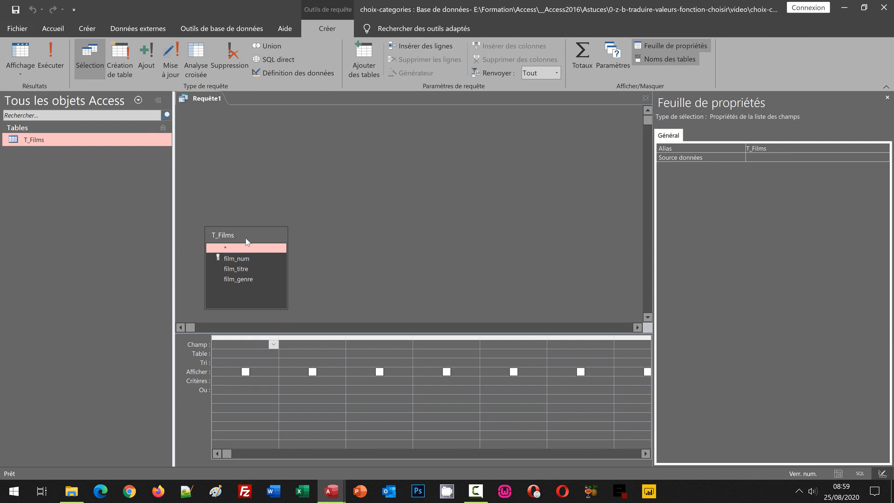
# Add the film_titre and film_genre fields to the query grid and widen the empty third column.
pyautogui.click(241, 268)
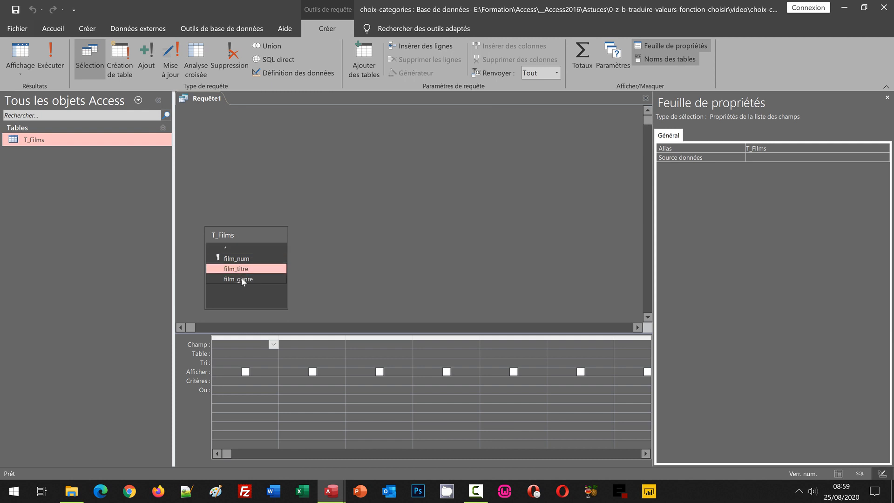
pyautogui.keyDown('shift'); pyautogui.click(241, 279); pyautogui.keyUp('shift')
pyautogui.moveTo(241, 279); pyautogui.dragTo(241, 343)
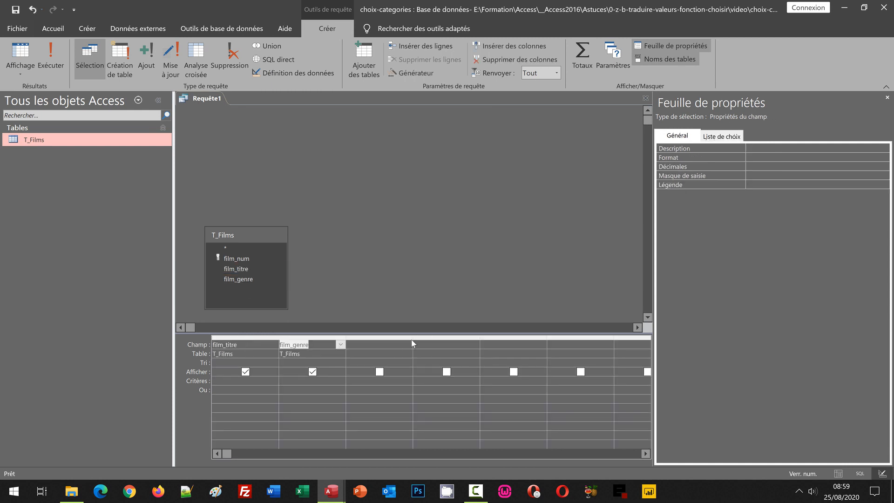
pyautogui.moveTo(413, 335); pyautogui.dragTo(535, 336)
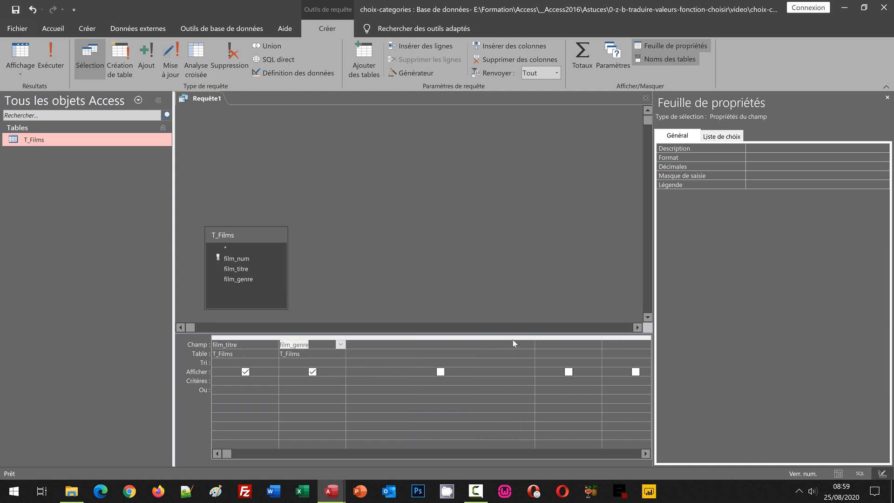
# Add the calculated field desc_genre: Choisir([film_genre];"SF";"Thriller";"Comédie";"Frayeur") in the third column of the query grid.
pyautogui.click(361, 344)
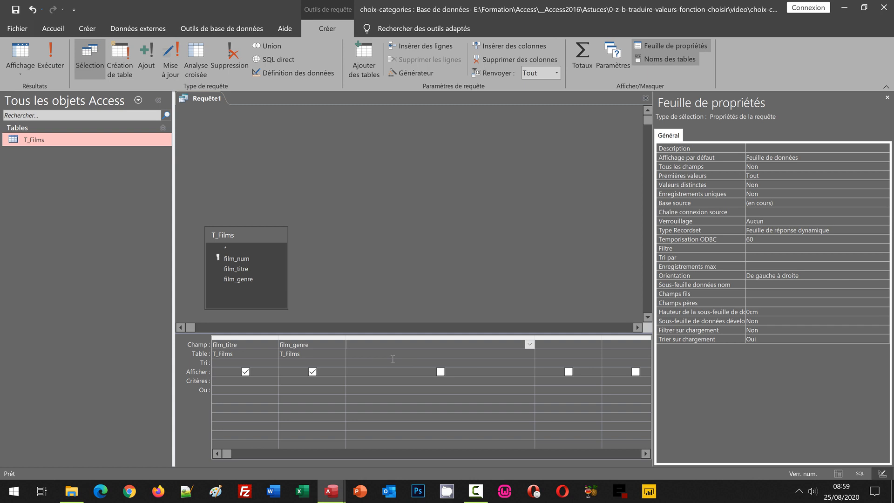
pyautogui.click(244, 262)
pyautogui.write('enre: C')
pyautogui.write('hoisir([film_g')
pyautogui.write('enre];"SF";"Thriller')
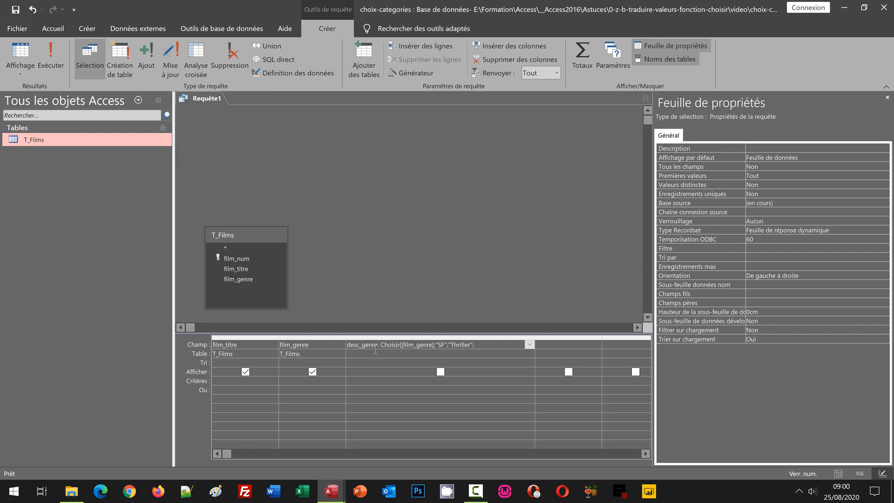
pyautogui.write('Comé')
pyautogui.write('die";"Frayeur"')
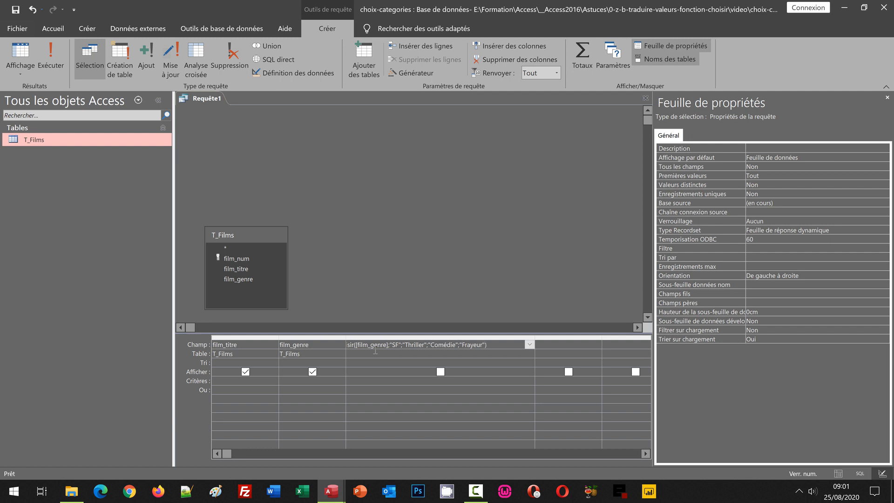
pyautogui.press('Return')
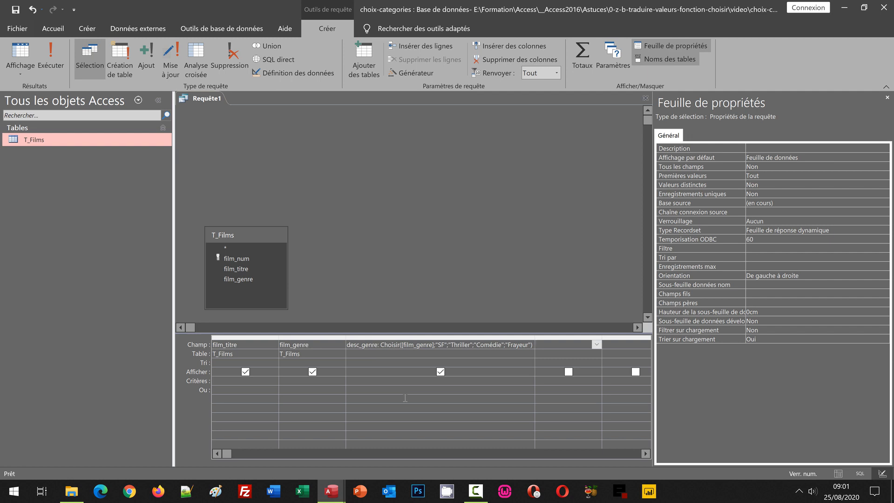
# Save the query as R_Films and run it.
pyautogui.hotkey('ctrl', 's')
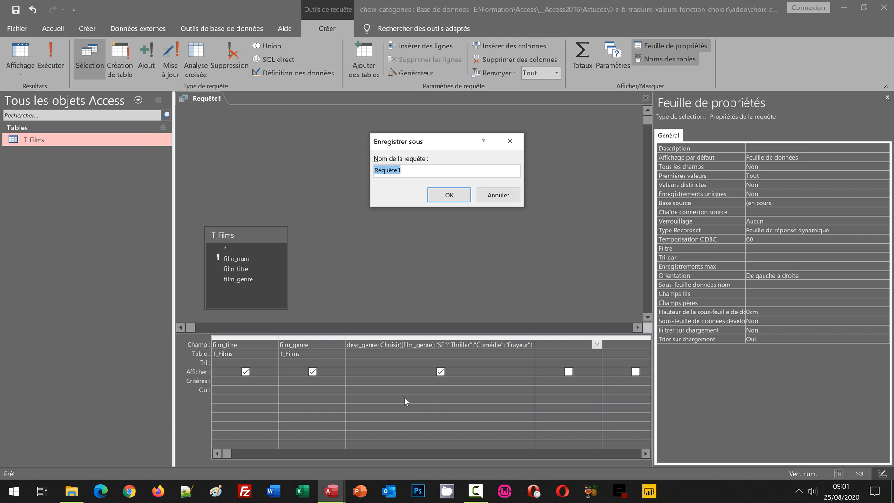
pyautogui.write('R_Films')
pyautogui.press('Return')
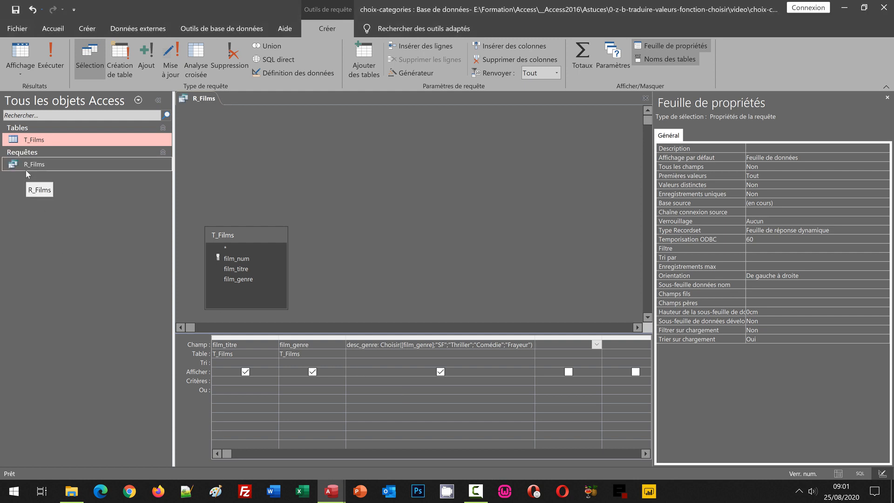
pyautogui.click(58, 52)
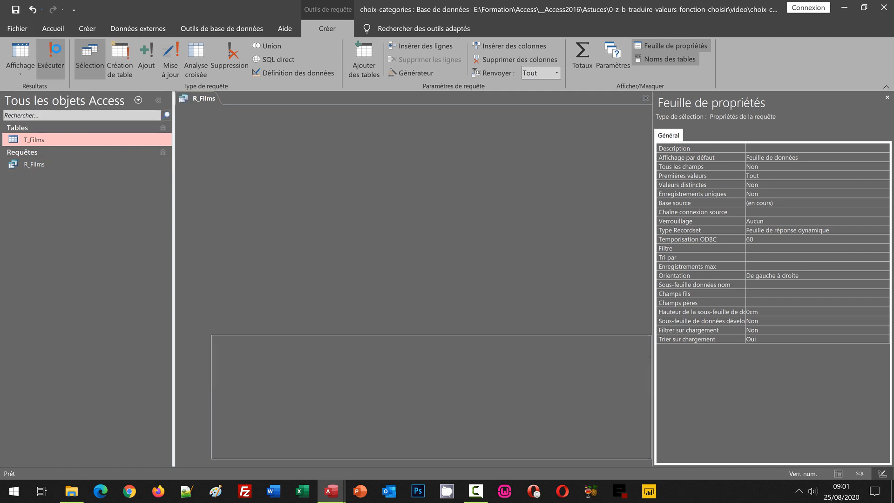